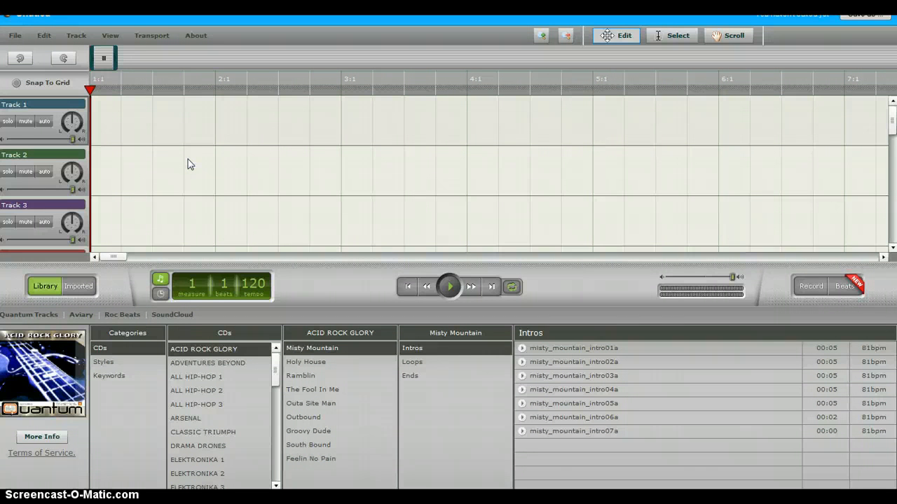
{"action": "left_click", "coordinate": [14, 38]}
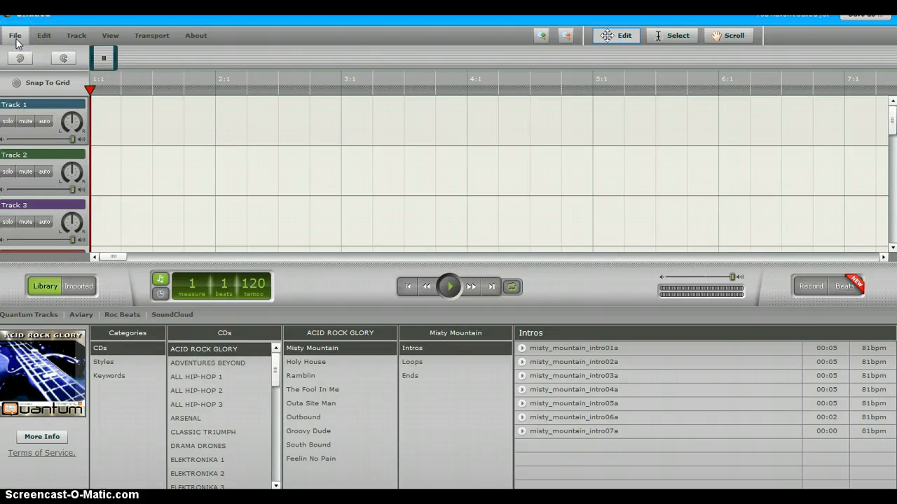
{"action": "left_click", "coordinate": [42, 154]}
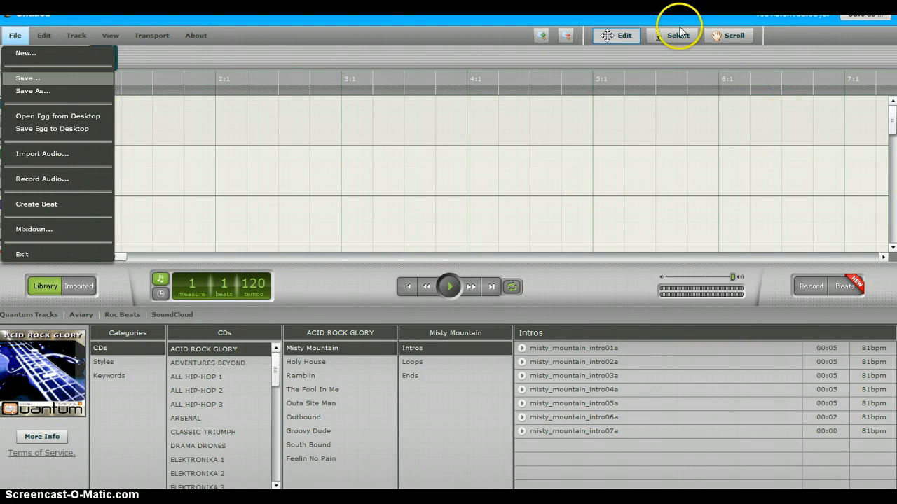
{"action": "left_click", "coordinate": [280, 116]}
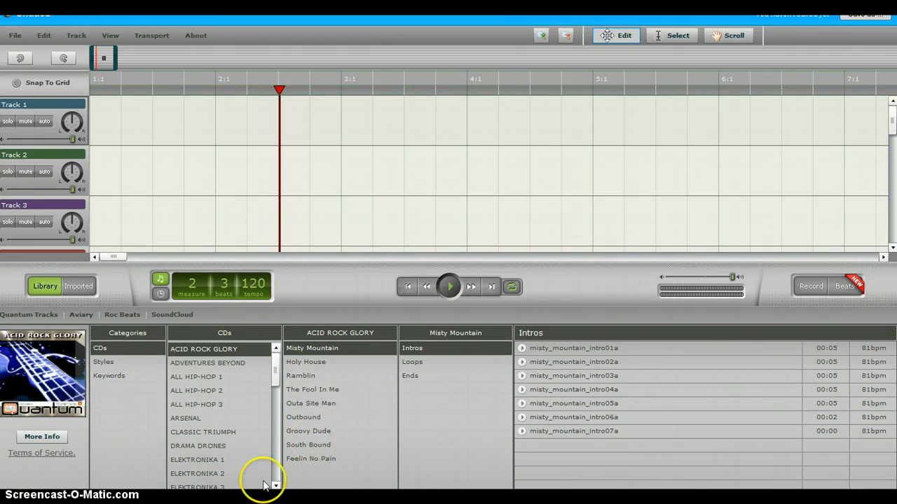
{"action": "left_click_drag", "start_coordinate": [890, 114], "coordinate": [880, 63]}
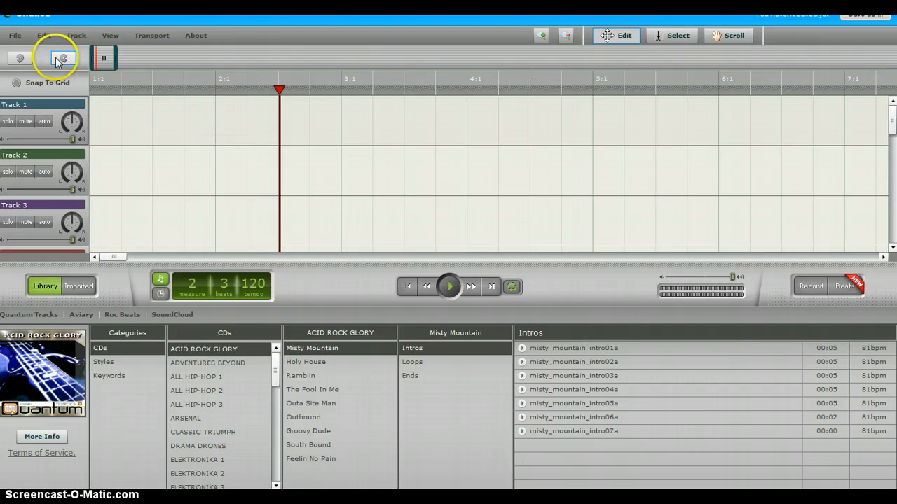
Step: Open the audio recorder, allow microphone access, and record a voice clip about 12 seconds long
{"action": "left_click", "coordinate": [14, 37]}
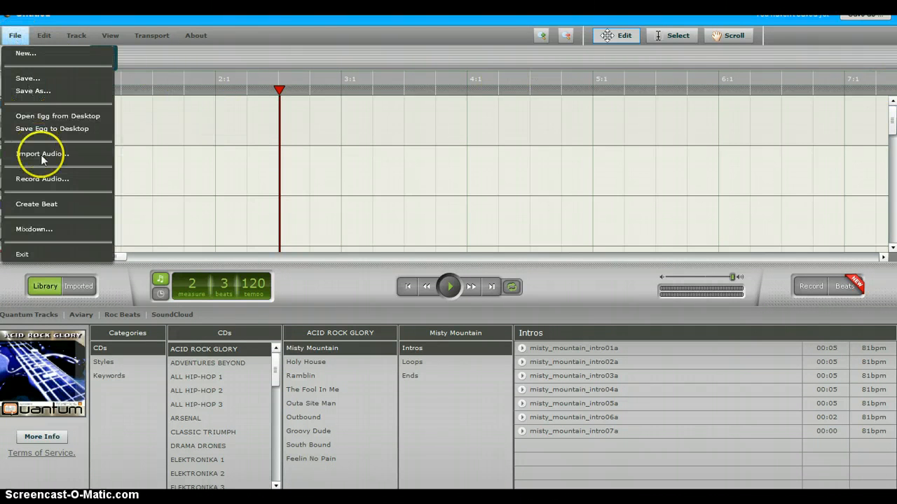
{"action": "left_click", "coordinate": [42, 179]}
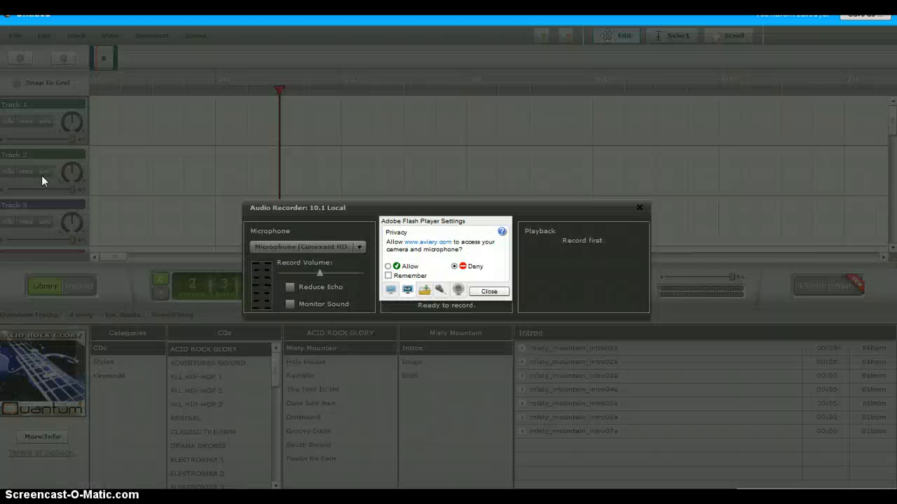
{"action": "left_click", "coordinate": [396, 267]}
{"action": "left_click", "coordinate": [481, 292]}
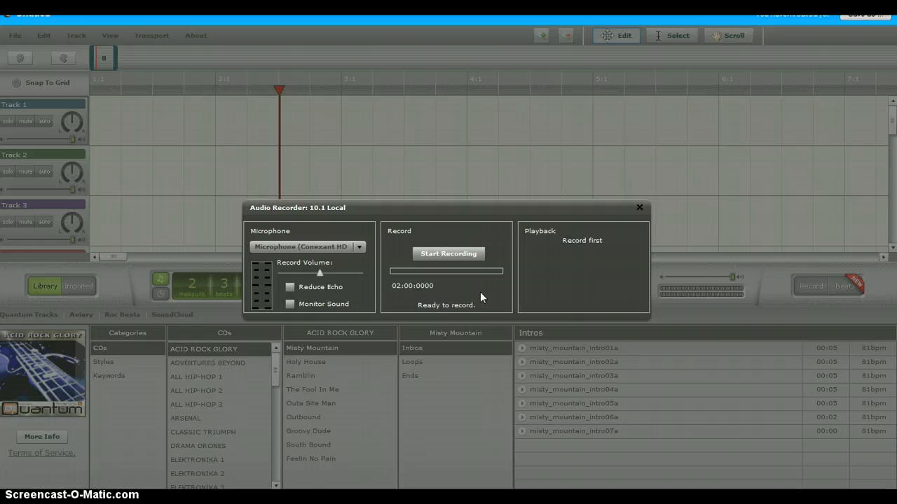
{"action": "left_click", "coordinate": [461, 260]}
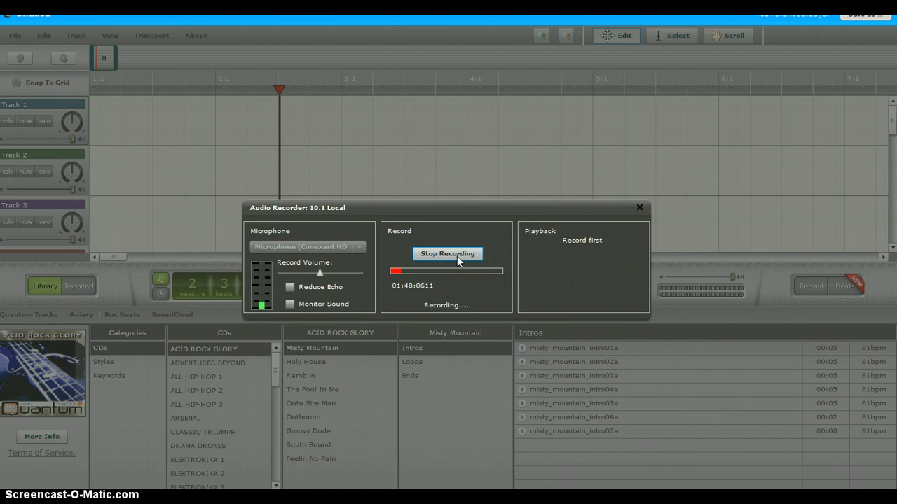
{"action": "left_click", "coordinate": [457, 255]}
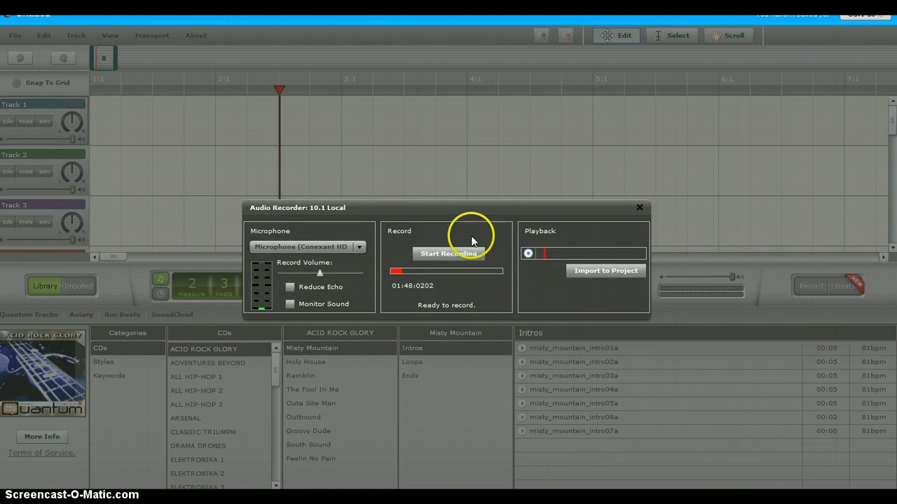
Step: Import the recording into the project and save it under the speaker's first name followed by "talking"
{"action": "left_click", "coordinate": [606, 271]}
{"action": "left_click", "coordinate": [441, 265]}
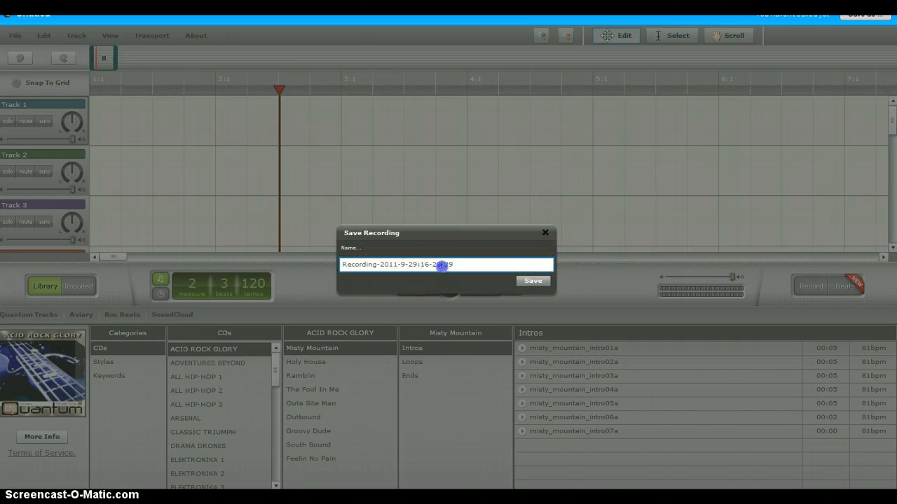
{"action": "left_click_drag", "start_coordinate": [452, 265], "coordinate": [293, 263]}
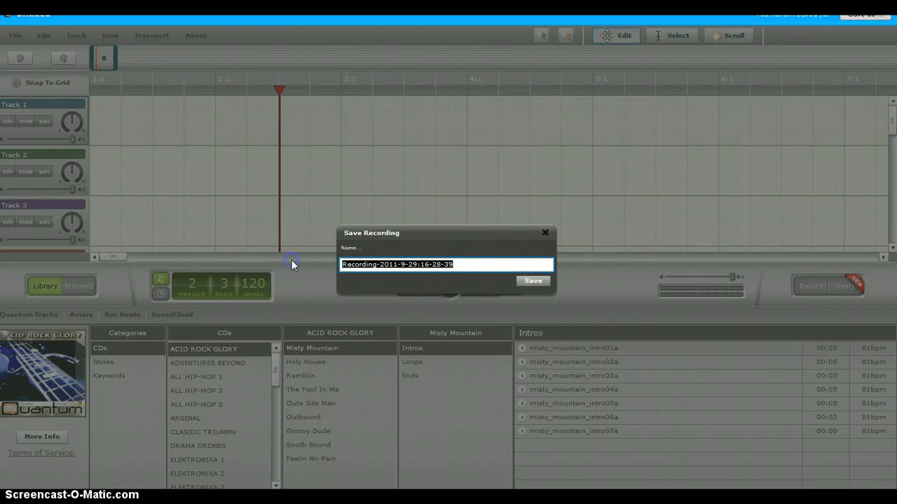
{"action": "type", "text": "jess talking"}
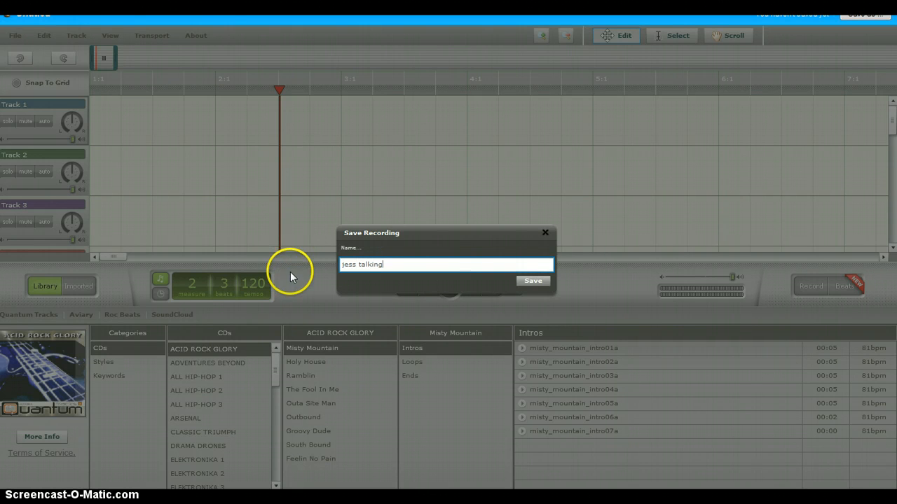
{"action": "left_click", "coordinate": [530, 280]}
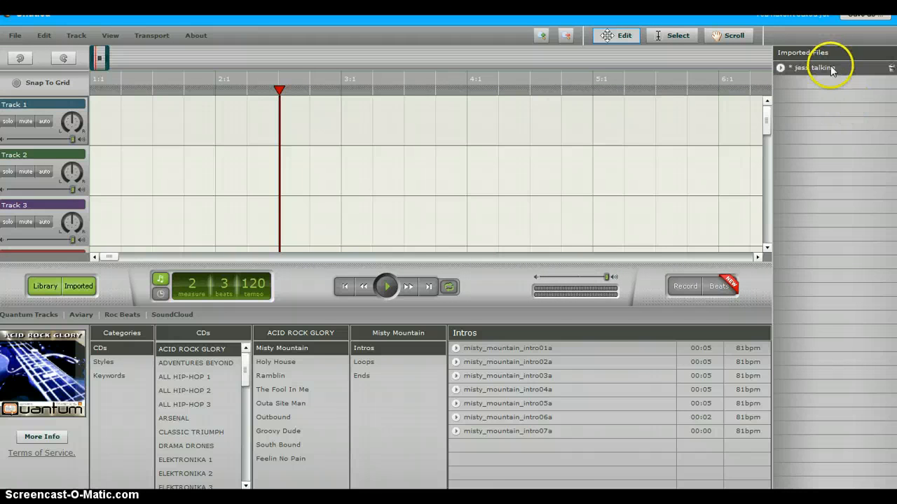
Step: Place the imported voice recording at the start of Track 1 and play its opening briefly
{"action": "left_click_drag", "start_coordinate": [831, 70], "coordinate": [101, 110]}
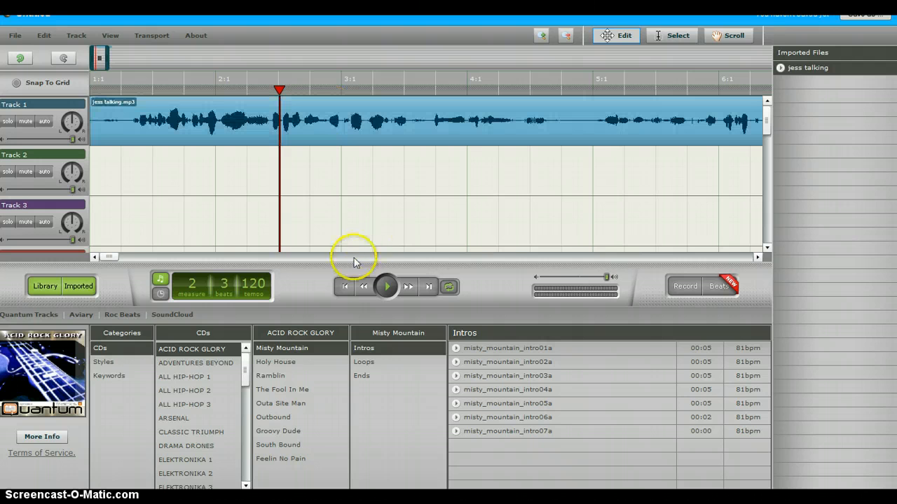
{"action": "left_click", "coordinate": [344, 286]}
{"action": "left_click", "coordinate": [379, 285]}
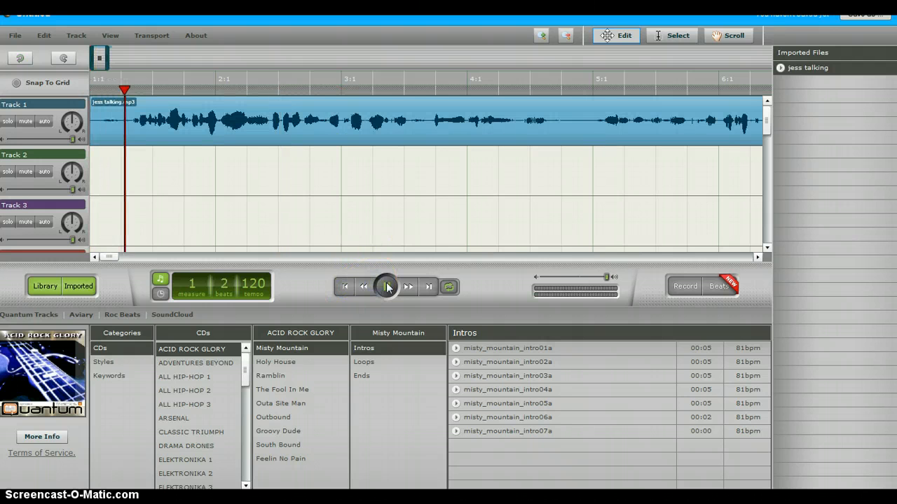
{"action": "left_click", "coordinate": [392, 291]}
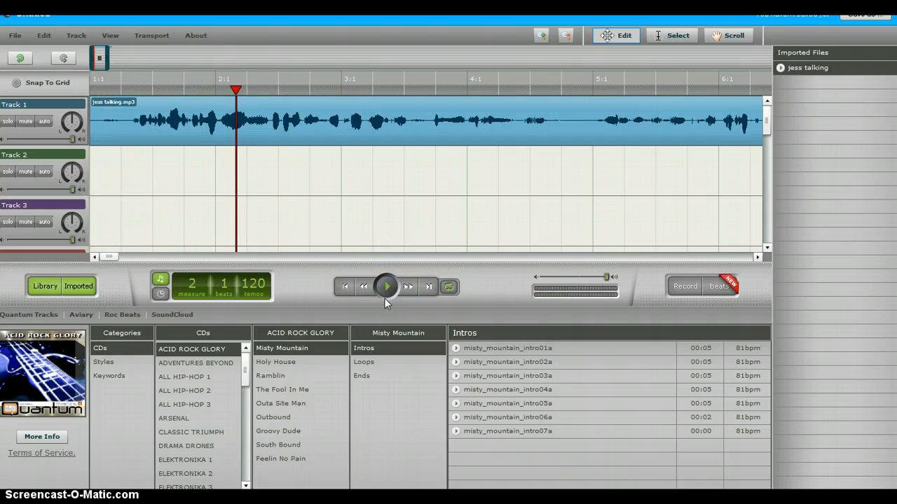
{"action": "left_click", "coordinate": [434, 377]}
{"action": "left_click", "coordinate": [180, 122]}
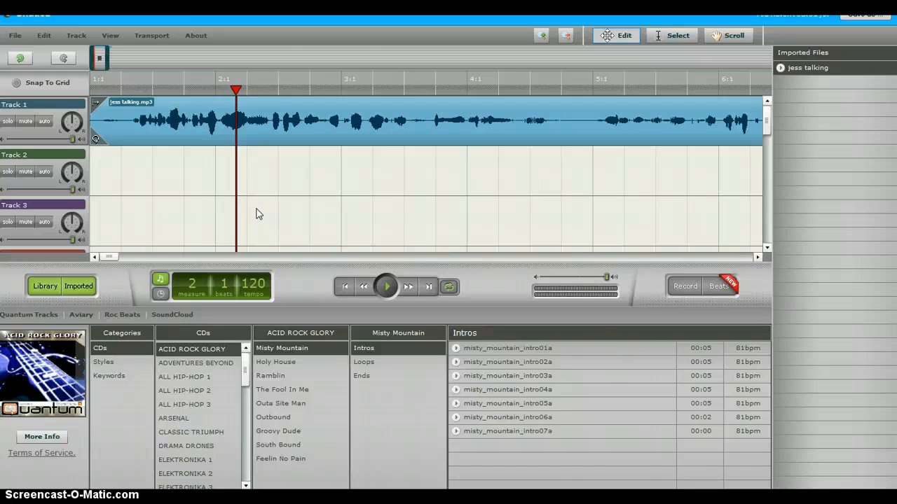
{"action": "left_click", "coordinate": [260, 152]}
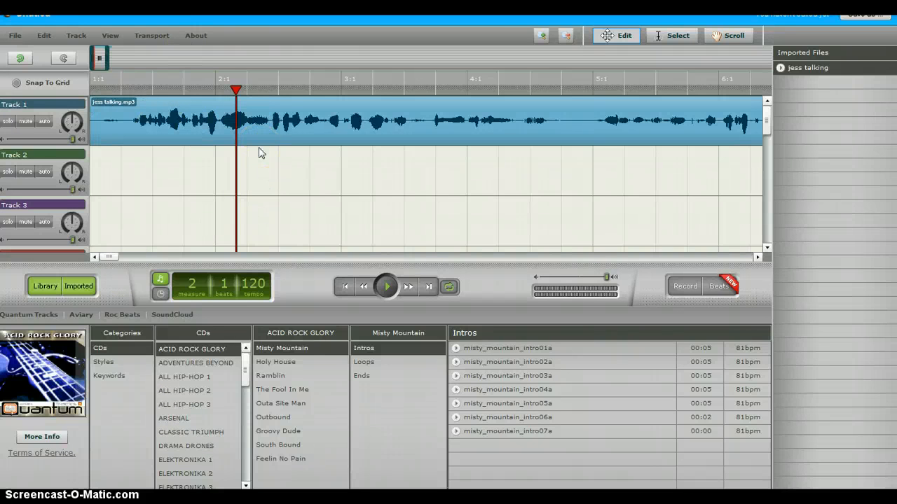
{"action": "left_click", "coordinate": [326, 347]}
Step: Start an audio import and browse the hard drive for a file in the Music library
{"action": "left_click", "coordinate": [15, 35]}
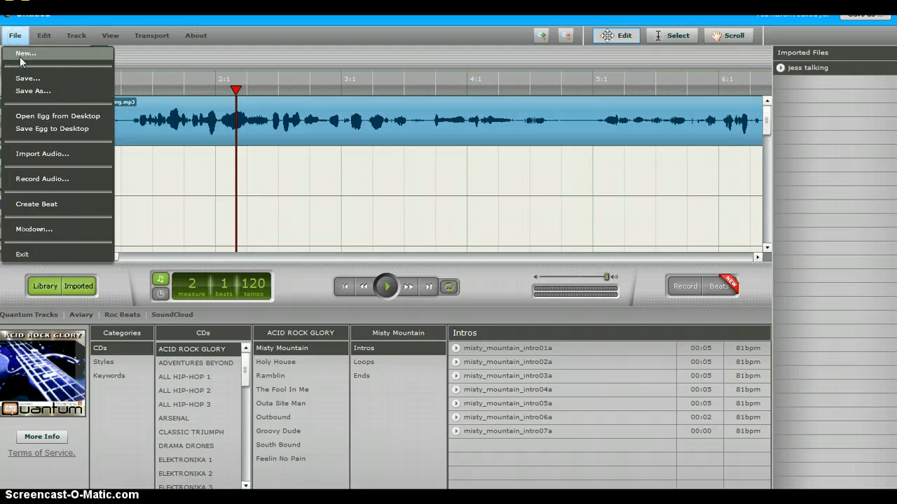
{"action": "left_click", "coordinate": [40, 159]}
{"action": "left_click", "coordinate": [40, 155]}
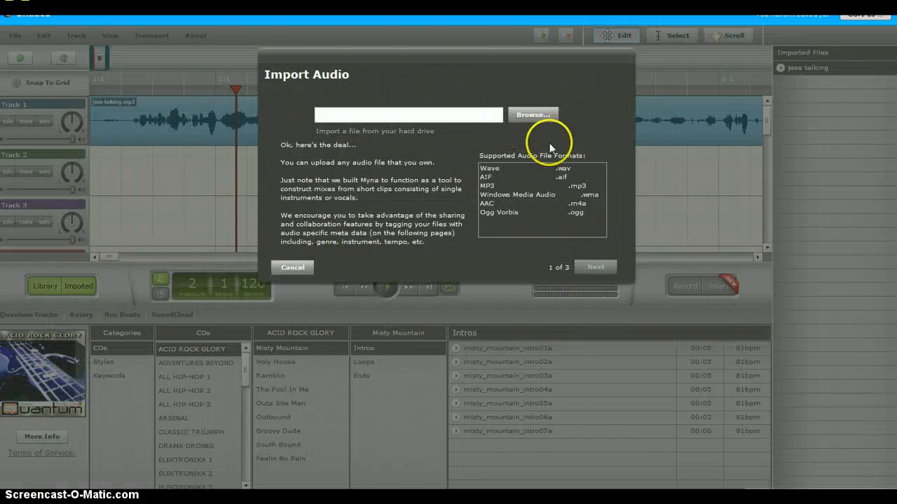
{"action": "left_click", "coordinate": [535, 114]}
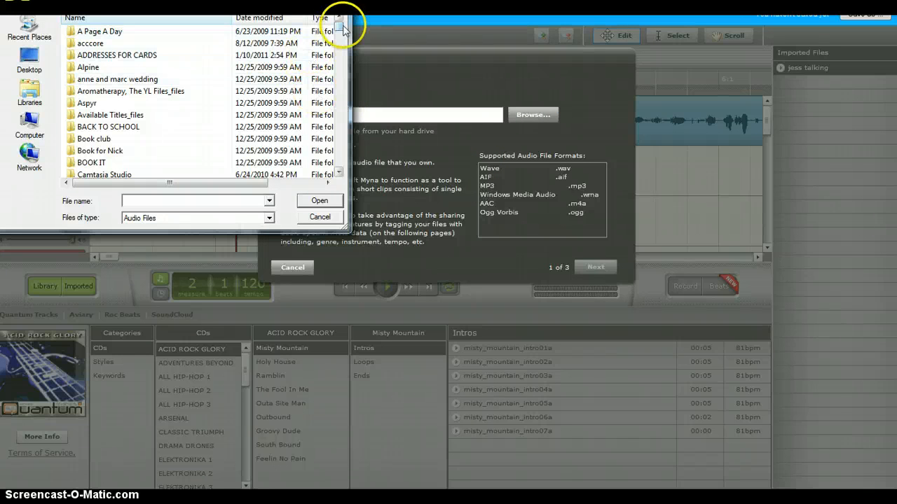
{"action": "left_click_drag", "start_coordinate": [341, 34], "coordinate": [340, 39]}
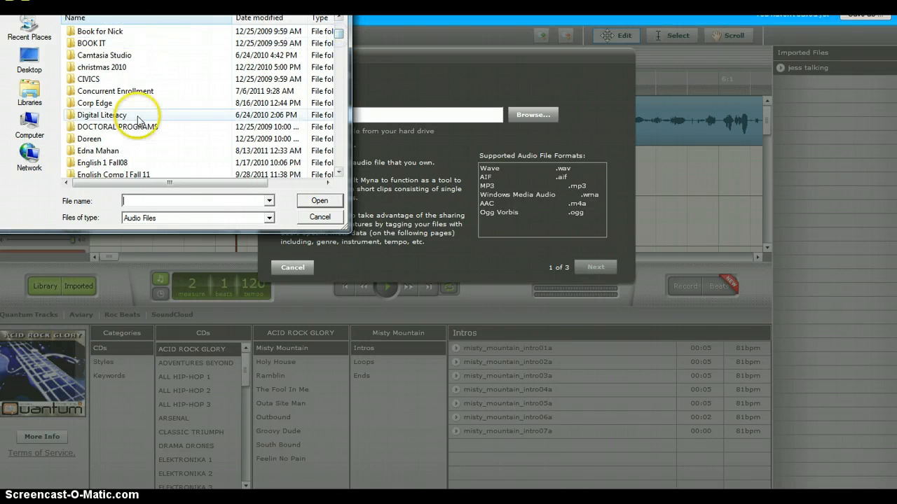
{"action": "left_click", "coordinate": [29, 126]}
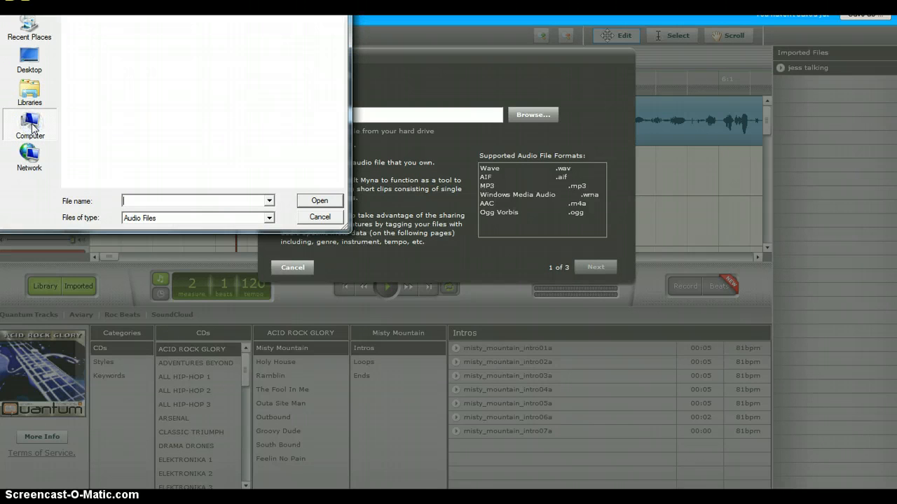
{"action": "left_click", "coordinate": [29, 93]}
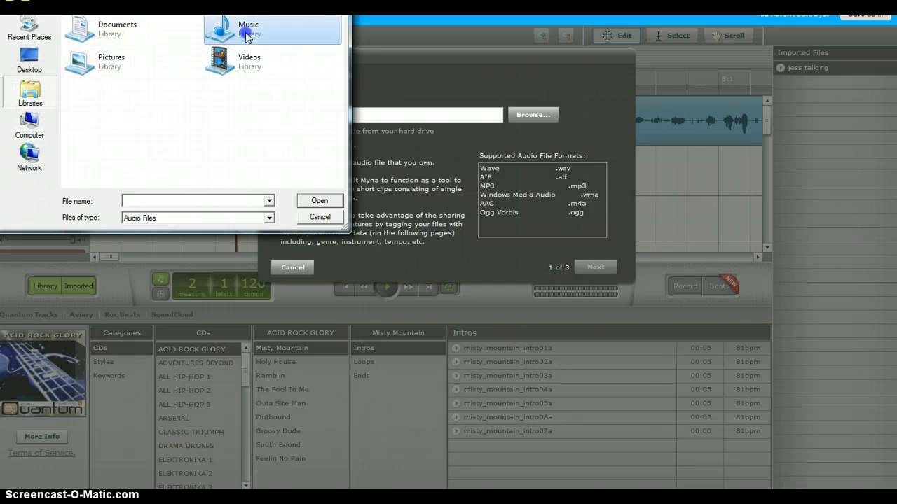
{"action": "double_click", "coordinate": [219, 28]}
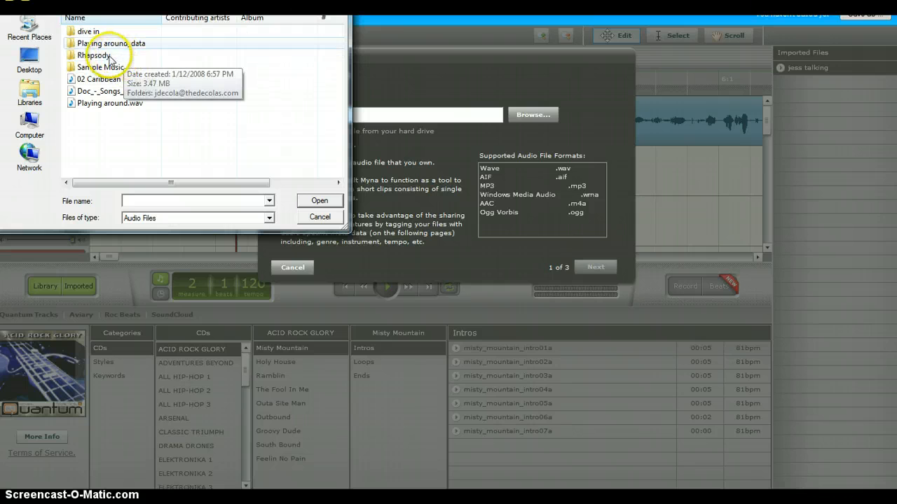
Step: Choose Kalimba.mp3 from the Sample Music folder as the file to import
{"action": "double_click", "coordinate": [98, 56]}
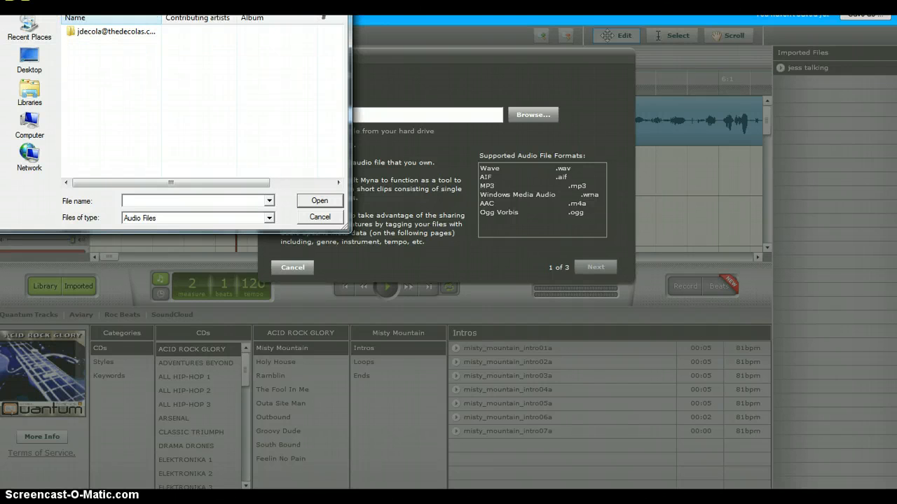
{"action": "key", "text": "BackSpace"}
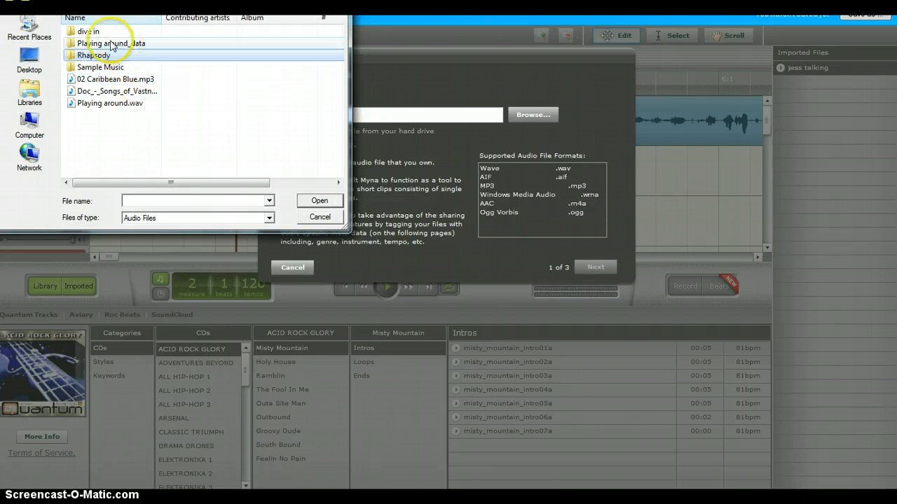
{"action": "double_click", "coordinate": [102, 66]}
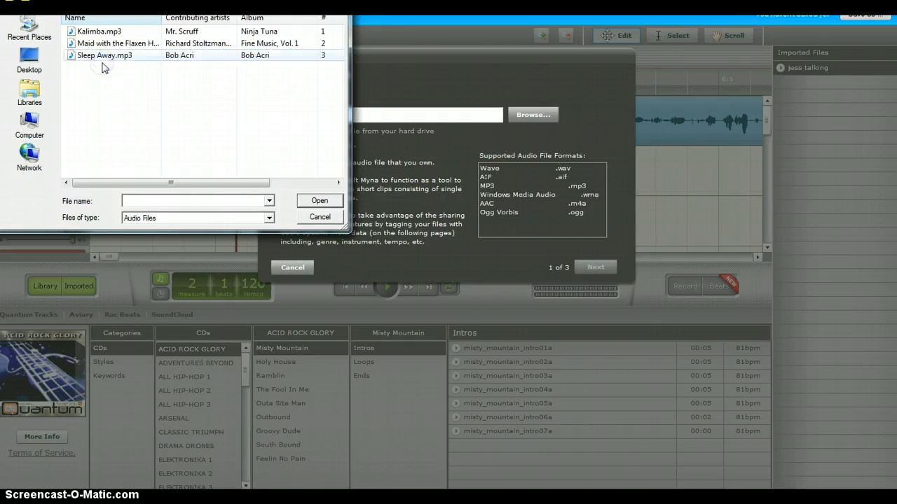
{"action": "left_click", "coordinate": [98, 32]}
{"action": "left_click", "coordinate": [319, 201]}
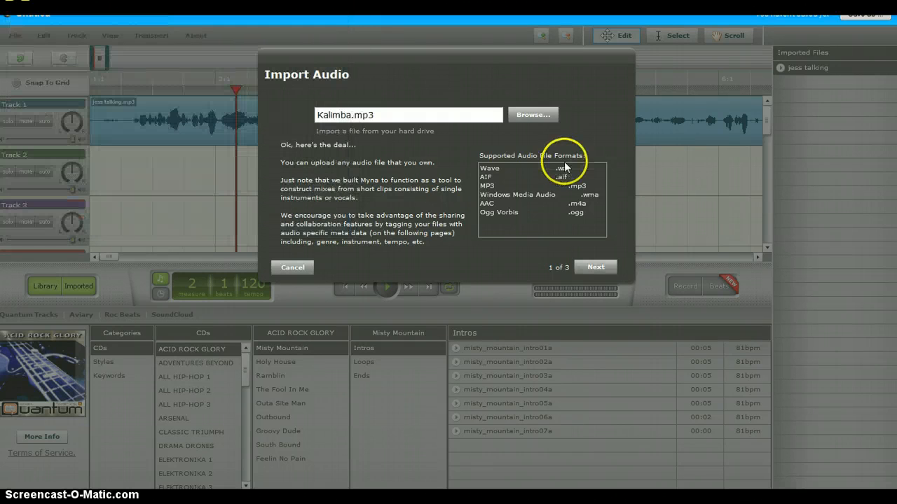
Step: Upload Kalimba.mp3 with visibility Only you, All Rights Reserved and the default advanced info, and decline uploading another file
{"action": "left_click", "coordinate": [597, 267]}
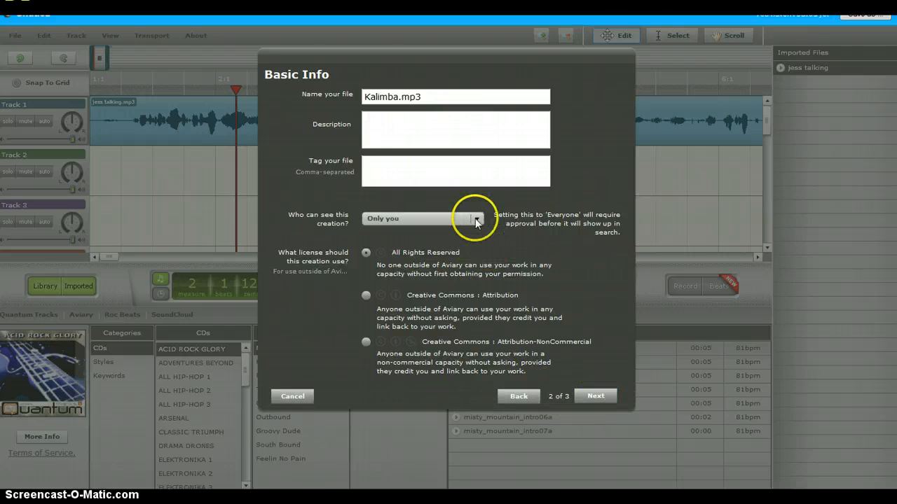
{"action": "left_click", "coordinate": [595, 397]}
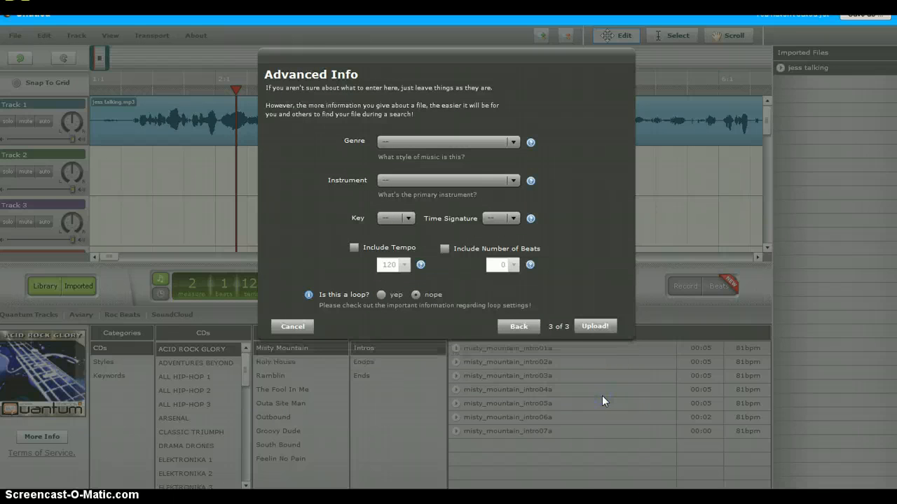
{"action": "left_click", "coordinate": [562, 472]}
{"action": "left_click", "coordinate": [597, 348]}
{"action": "left_click", "coordinate": [596, 326]}
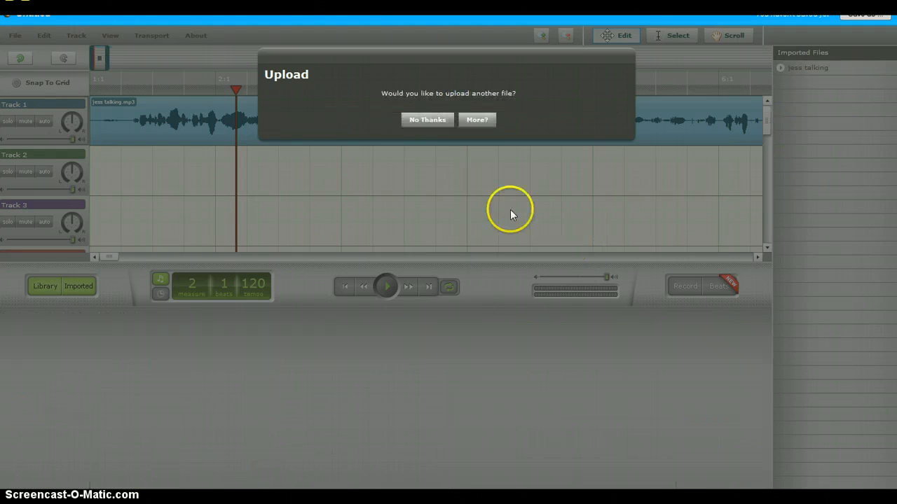
{"action": "left_click", "coordinate": [427, 119]}
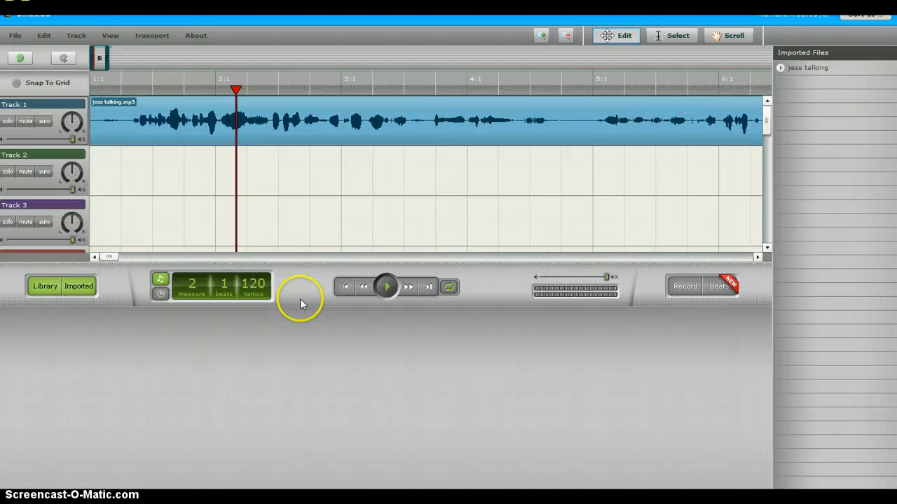
Step: Hide the loop library, and close and reopen the list of imported files
{"action": "left_click", "coordinate": [42, 285]}
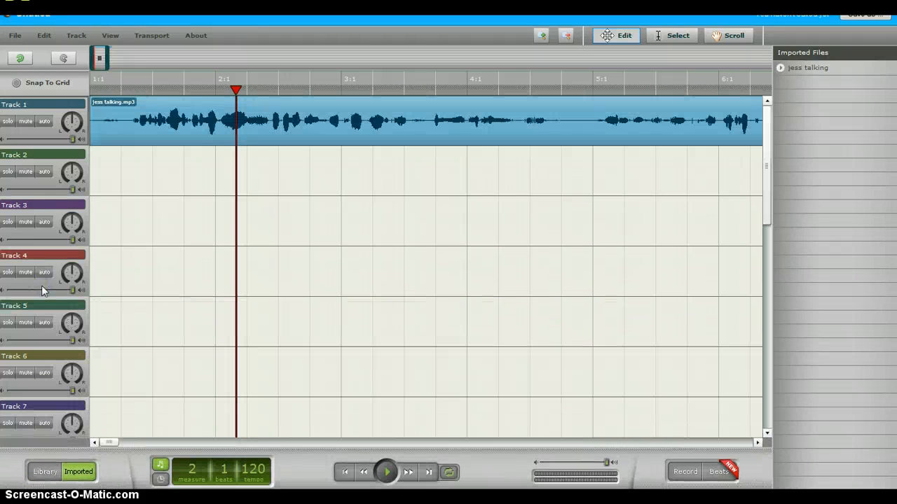
{"action": "left_click", "coordinate": [79, 471]}
{"action": "left_click", "coordinate": [78, 471]}
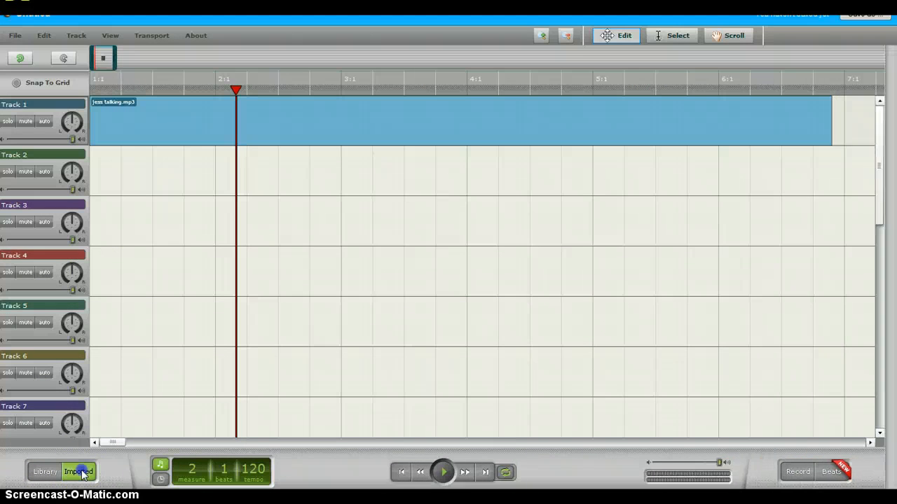
Step: Show the loop library, preview misty_mountain_intro01a from the Misty Mountain intros, and place it at the start of Track 2
{"action": "left_click", "coordinate": [45, 471]}
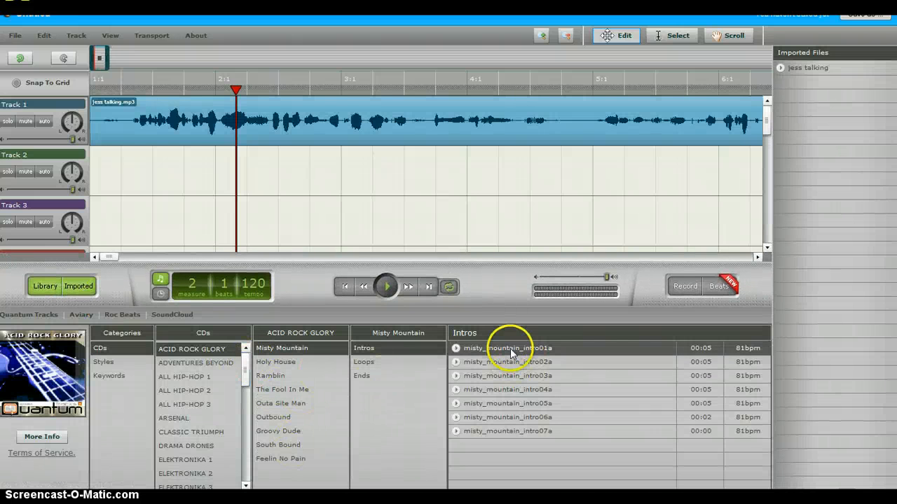
{"action": "left_click", "coordinate": [456, 349]}
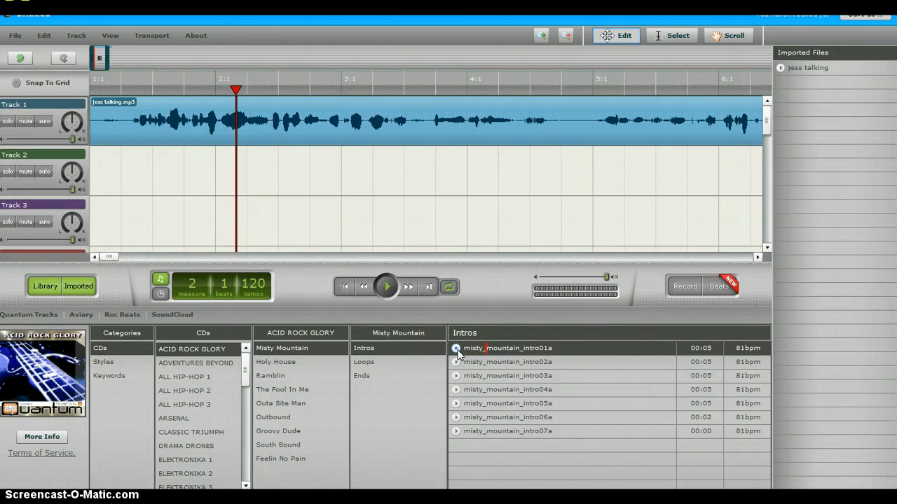
{"action": "left_click", "coordinate": [379, 363]}
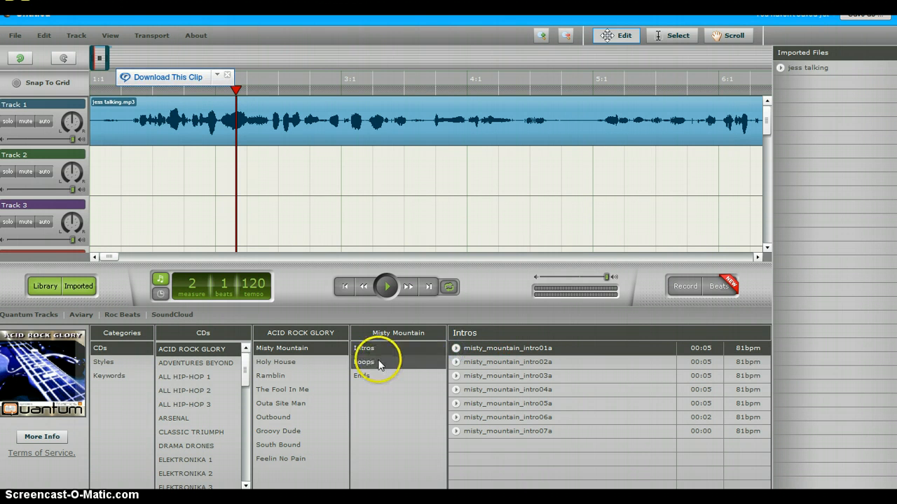
{"action": "left_click_drag", "start_coordinate": [516, 346], "coordinate": [102, 161]}
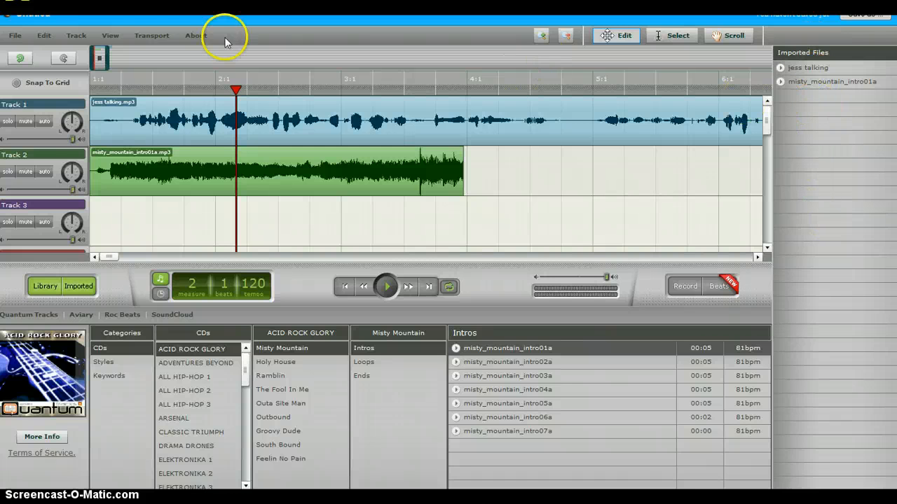
Step: Show the fade automation for Track 2 and add a fade-in about one beat long to the misty_mountain_intro01a clip
{"action": "left_click", "coordinate": [203, 187]}
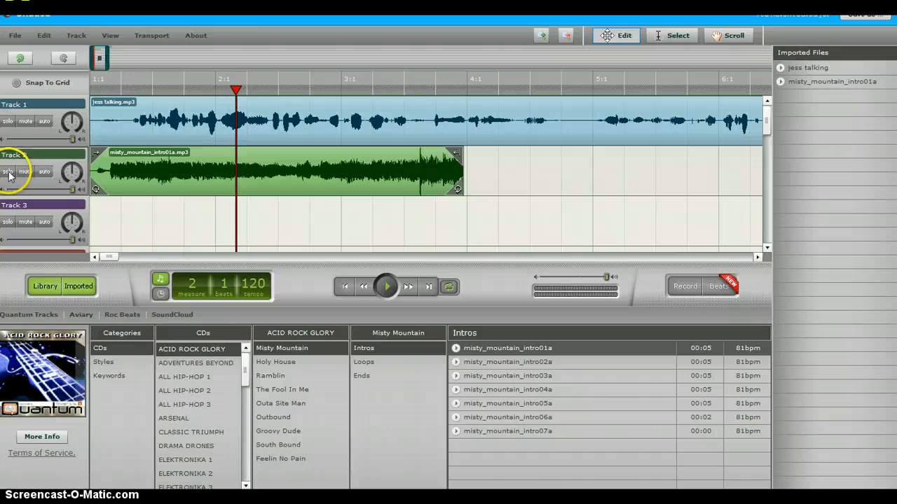
{"action": "left_click", "coordinate": [44, 171]}
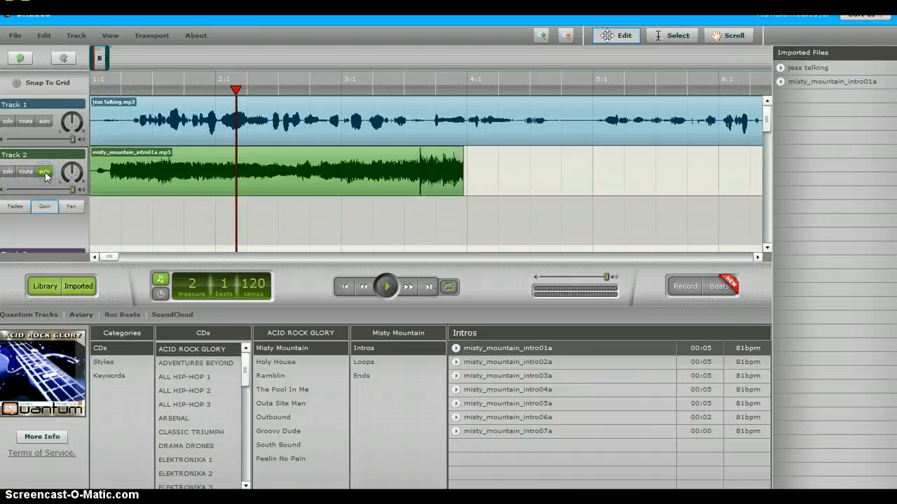
{"action": "left_click", "coordinate": [15, 206]}
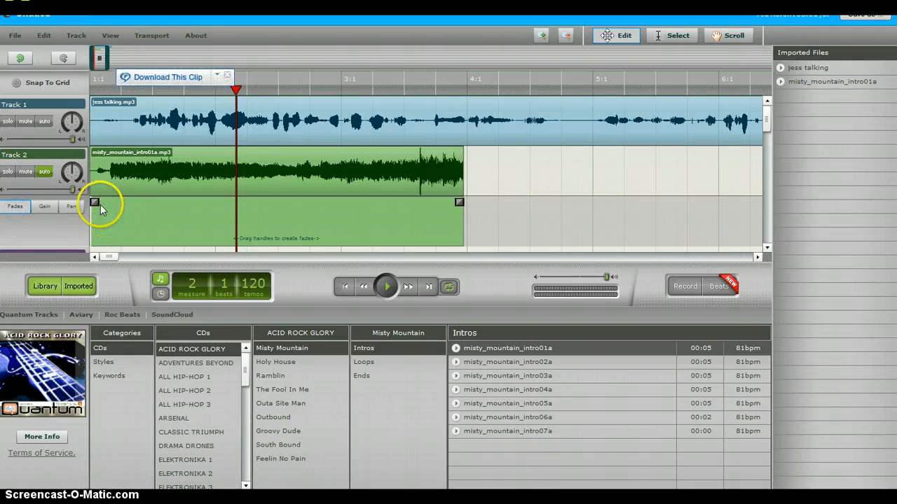
{"action": "left_click_drag", "start_coordinate": [95, 204], "coordinate": [132, 204]}
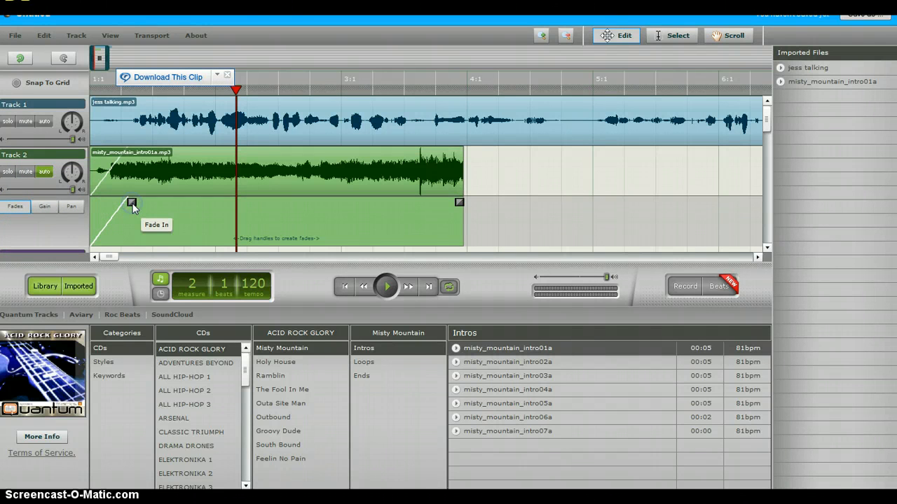
Step: Play the project from the beginning to hear both tracks together, and pause playback early in measure 2
{"action": "left_click", "coordinate": [344, 288]}
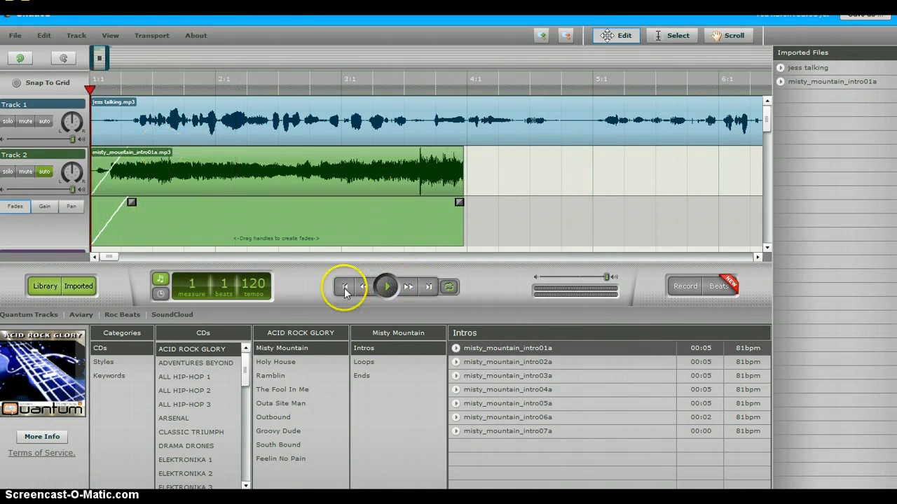
{"action": "left_click", "coordinate": [384, 289]}
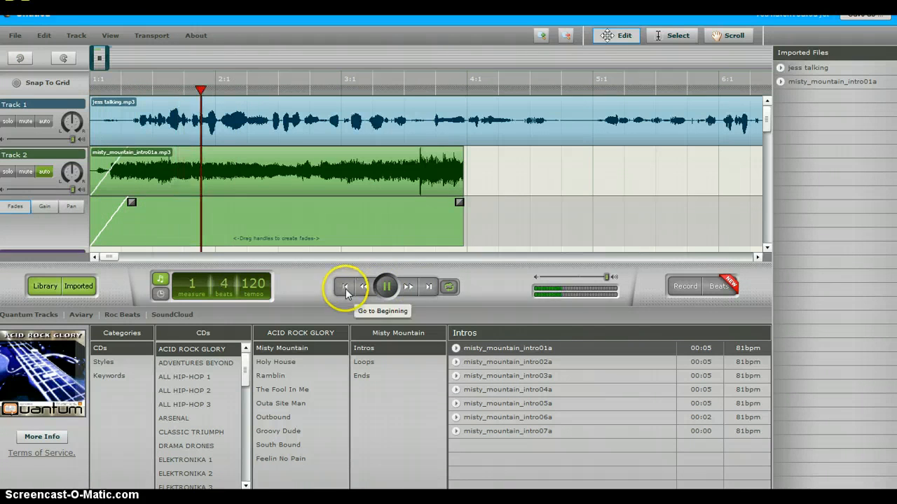
{"action": "left_click", "coordinate": [390, 287]}
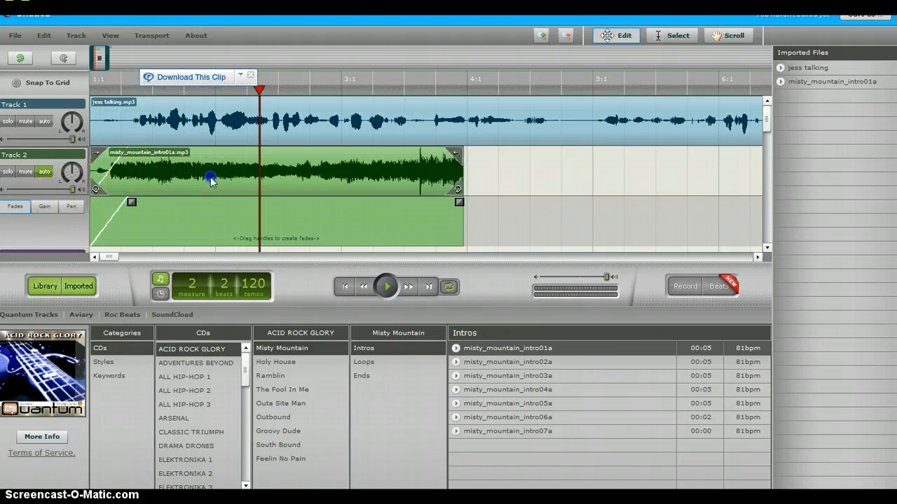
Step: Try the Reverb and Flanger effects on the misty_mountain_intro01a clip and discard them
{"action": "left_click", "coordinate": [330, 162]}
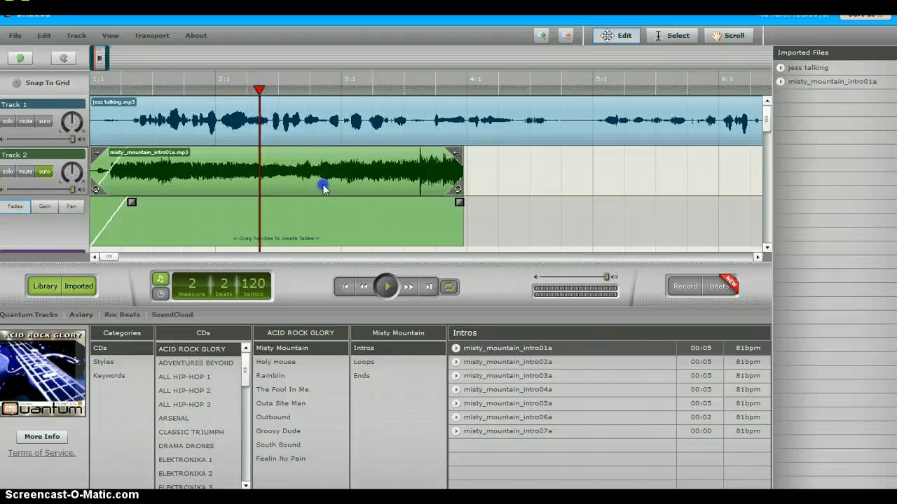
{"action": "double_click", "coordinate": [323, 188]}
{"action": "left_click", "coordinate": [701, 159]}
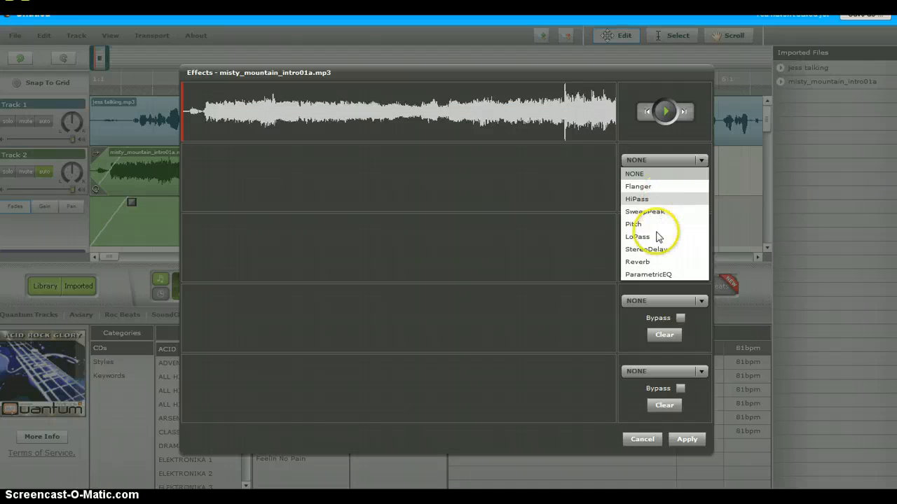
{"action": "left_click", "coordinate": [648, 263]}
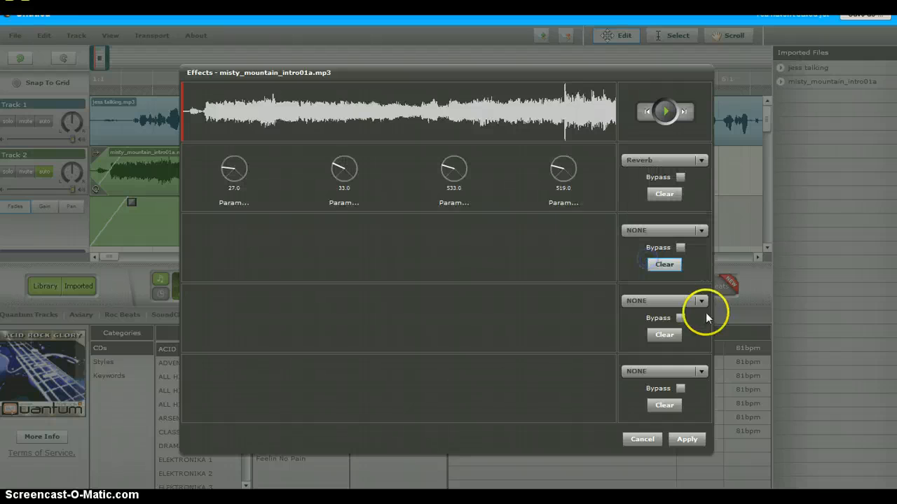
{"action": "left_click", "coordinate": [700, 302]}
{"action": "left_click", "coordinate": [638, 327]}
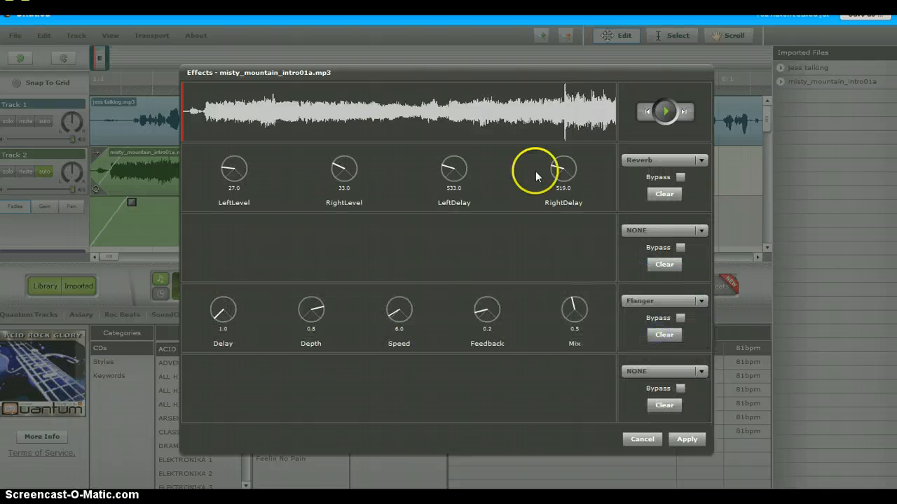
{"action": "left_click_drag", "start_coordinate": [555, 168], "coordinate": [559, 171]}
{"action": "left_click", "coordinate": [650, 438]}
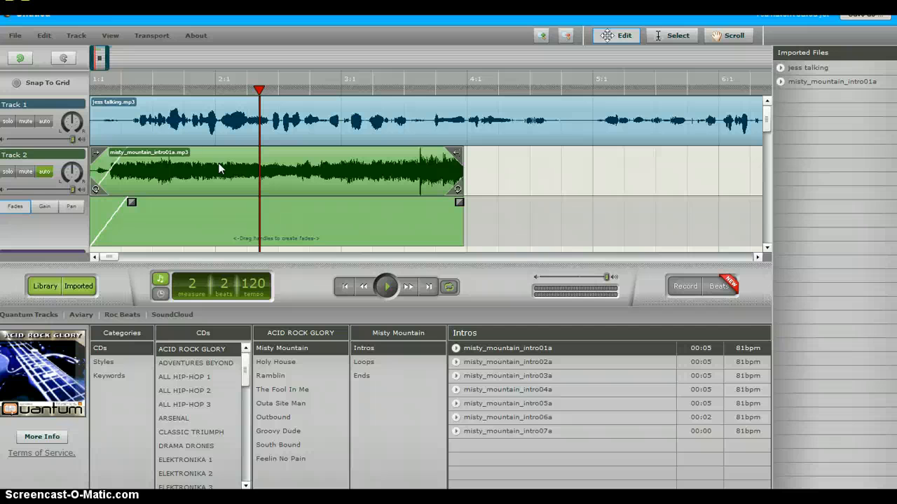
{"action": "left_click", "coordinate": [69, 142]}
{"action": "mouse_move", "coordinate": [441, 151]}
{"action": "left_mouse_down"}
{"action": "mouse_move", "coordinate": [481, 157]}
{"action": "mouse_move", "coordinate": [428, 156]}
{"action": "left_mouse_up"}
{"action": "left_click", "coordinate": [425, 156]}
{"action": "left_click", "coordinate": [346, 96]}
{"action": "left_click", "coordinate": [360, 170]}
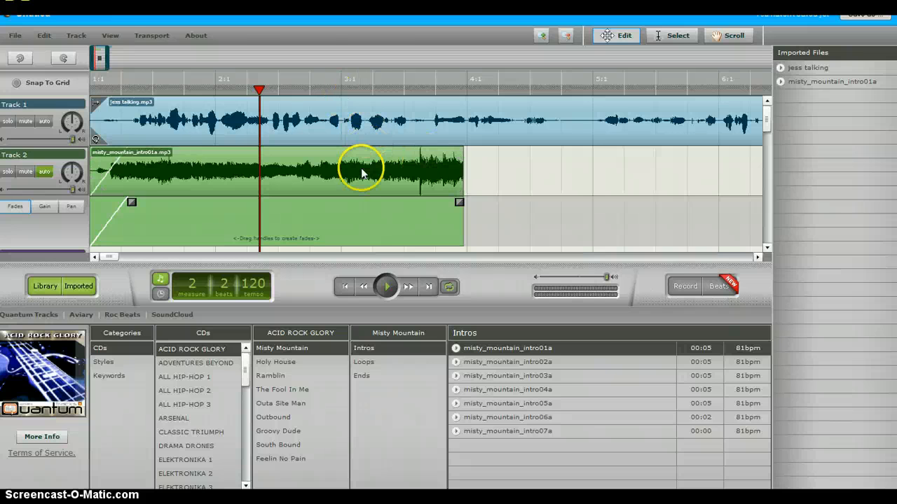
{"action": "left_click", "coordinate": [181, 124]}
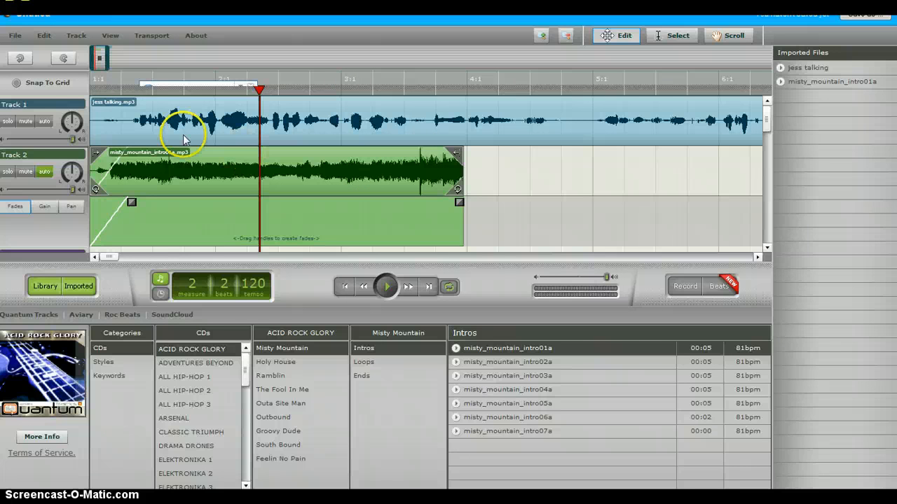